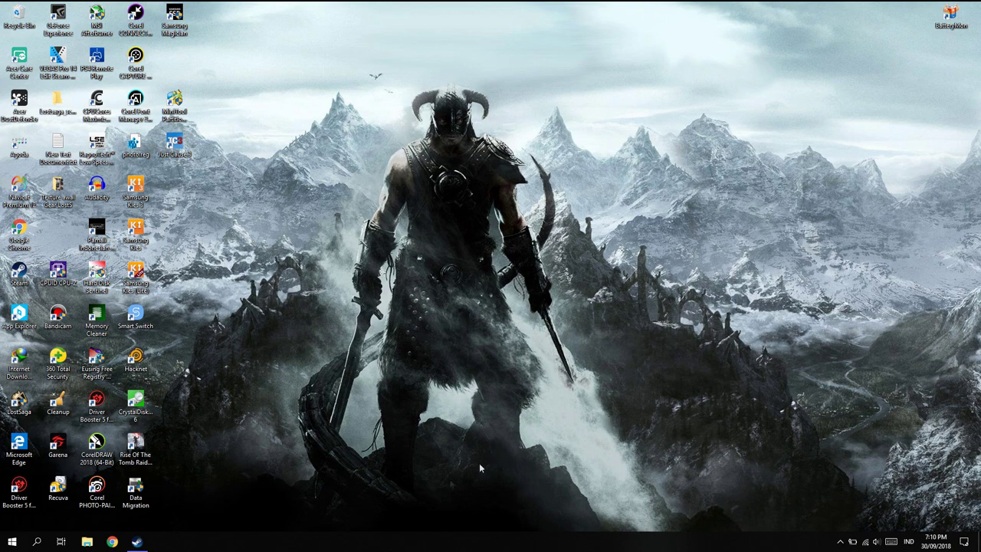
Open Windows Disk Management and reposition its window on the desktop
right_click(12, 541)
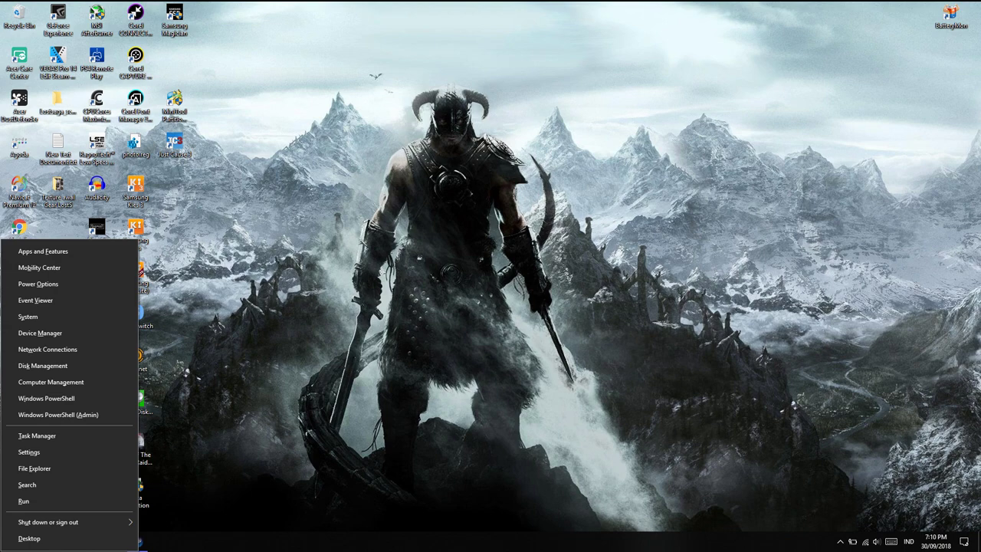
left_click(61, 375)
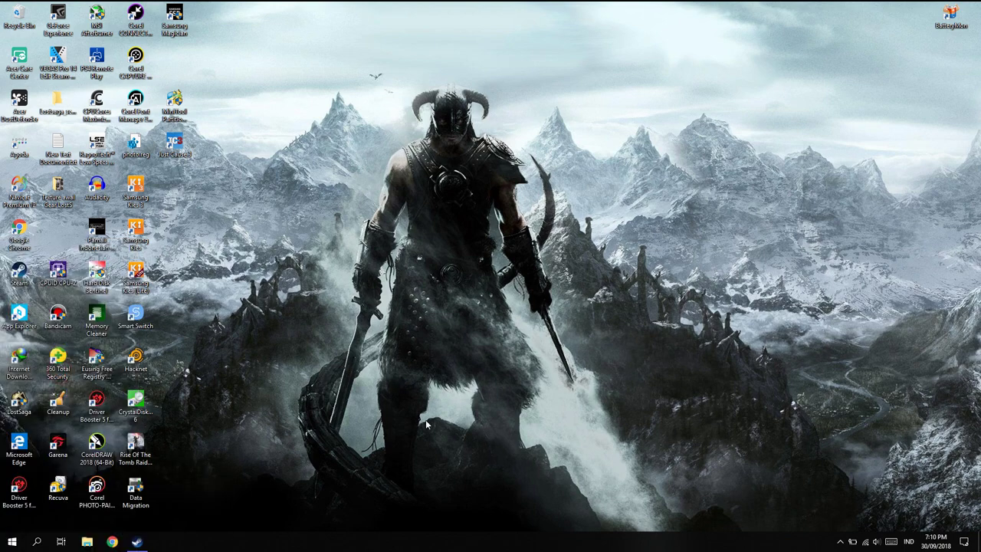
left_click_drag(322, 66, 518, 91)
Shrink the Cyber-Prime (D:) volume on Disk 1 by 102400 MB
left_click(511, 332)
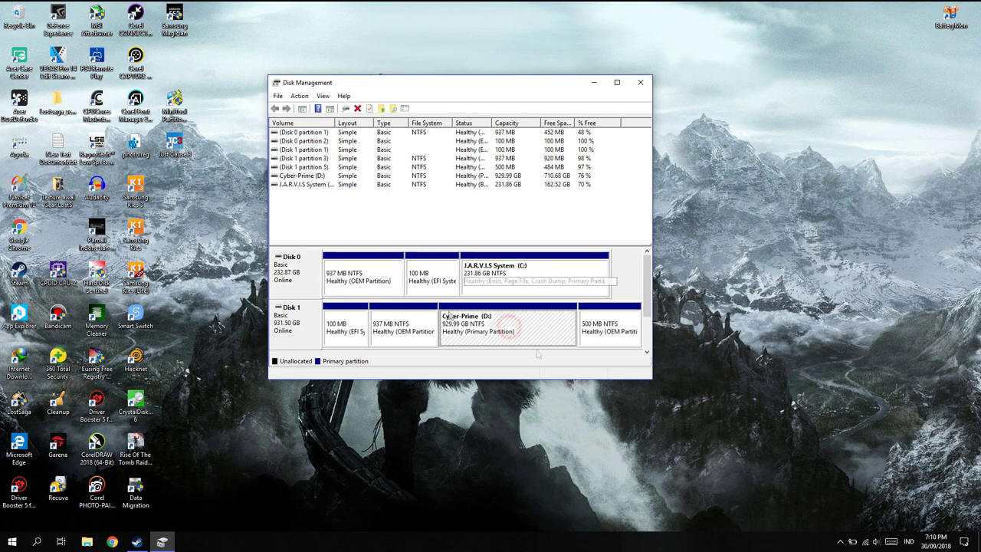
right_click(512, 333)
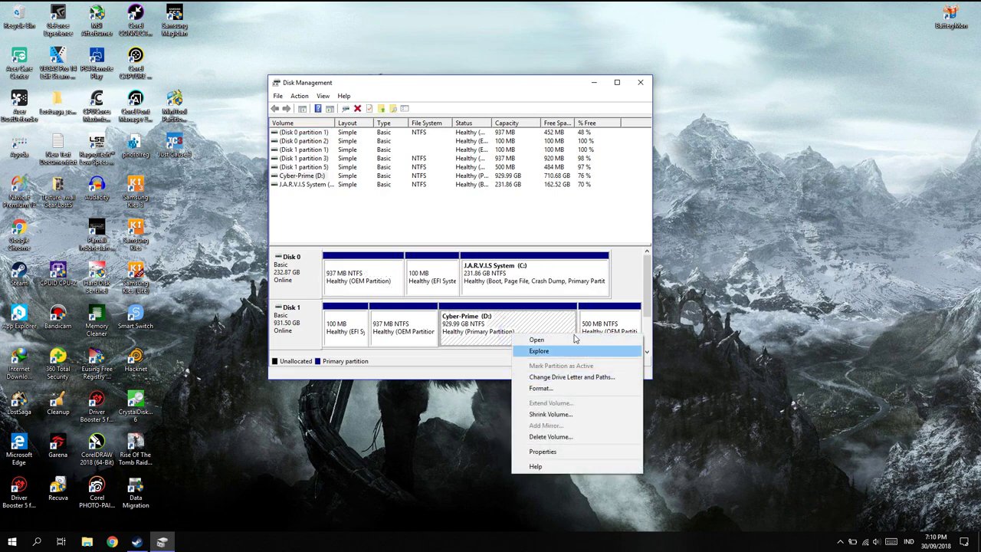
left_click(564, 415)
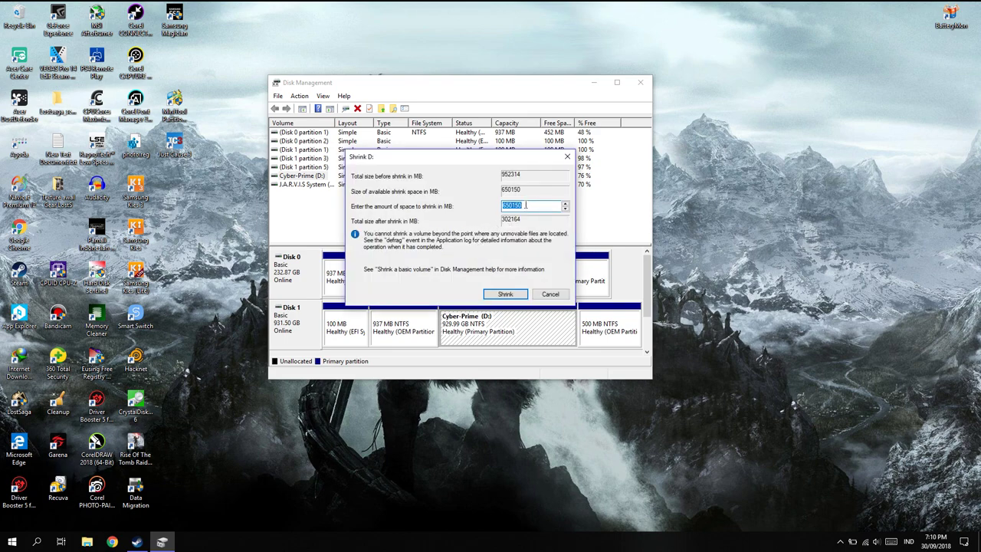
type("102400")
left_click(505, 294)
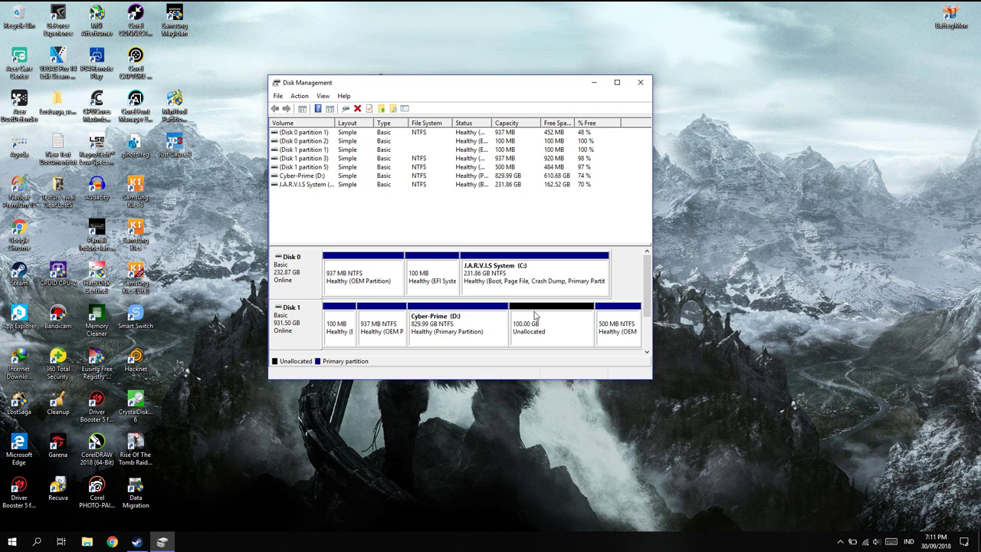
Extend the Cyber-Prime (D:) volume with all the adjacent unallocated space on Disk 1 using the Extend Volume Wizard
left_click(549, 329)
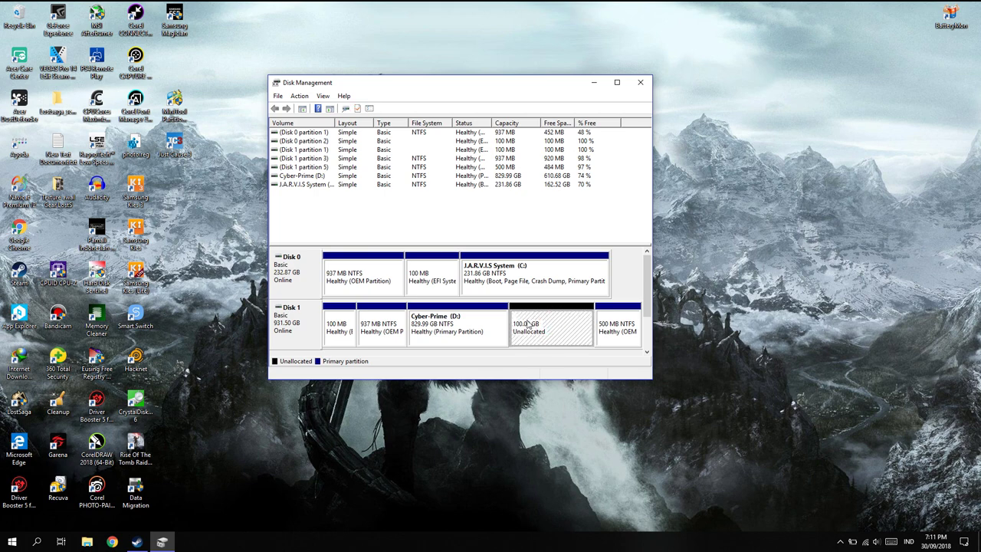
right_click(464, 319)
left_click(536, 388)
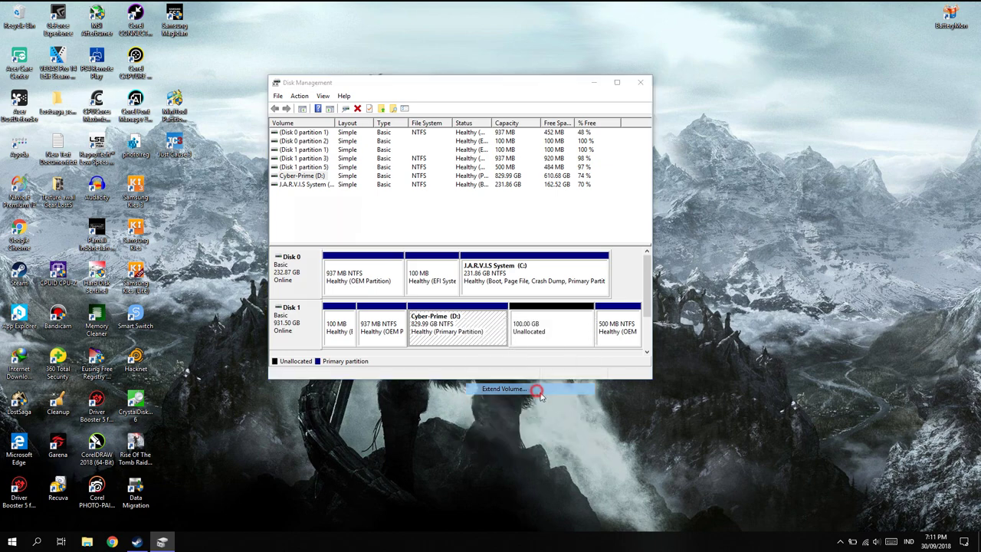
left_click(467, 324)
left_click(467, 324)
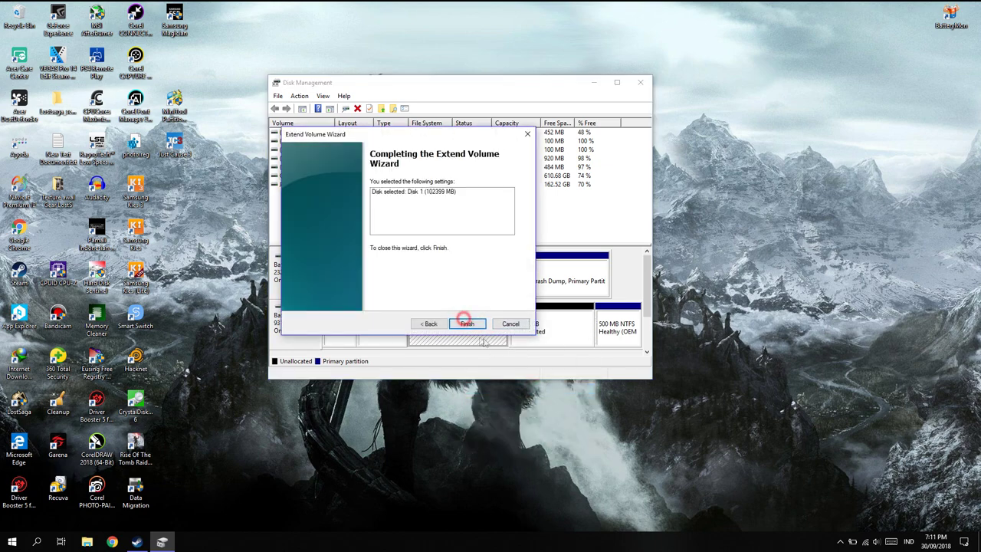
left_click(466, 324)
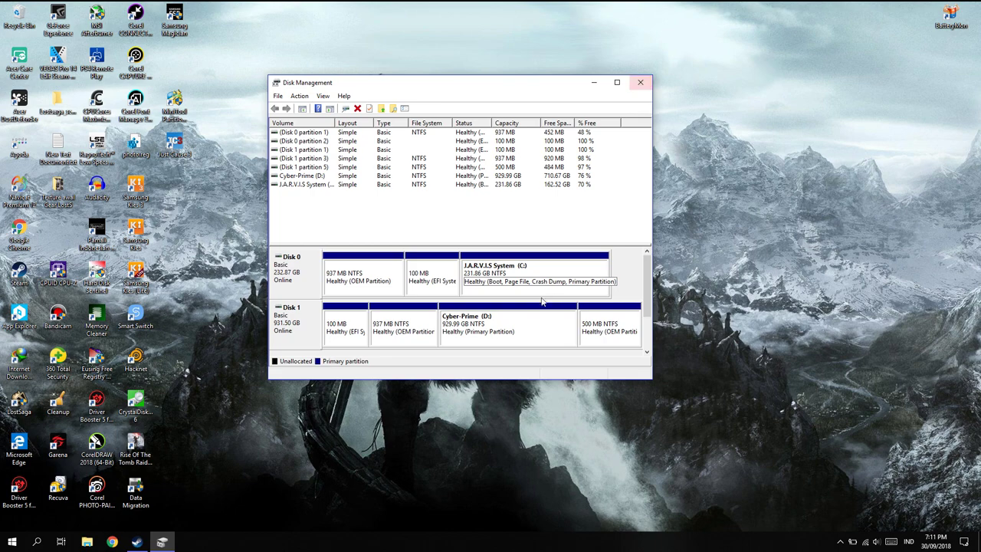
Shrink the re-extended Cyber-Prime (D:) volume by 102400 MB again and close Disk Management
right_click(487, 325)
left_click(528, 406)
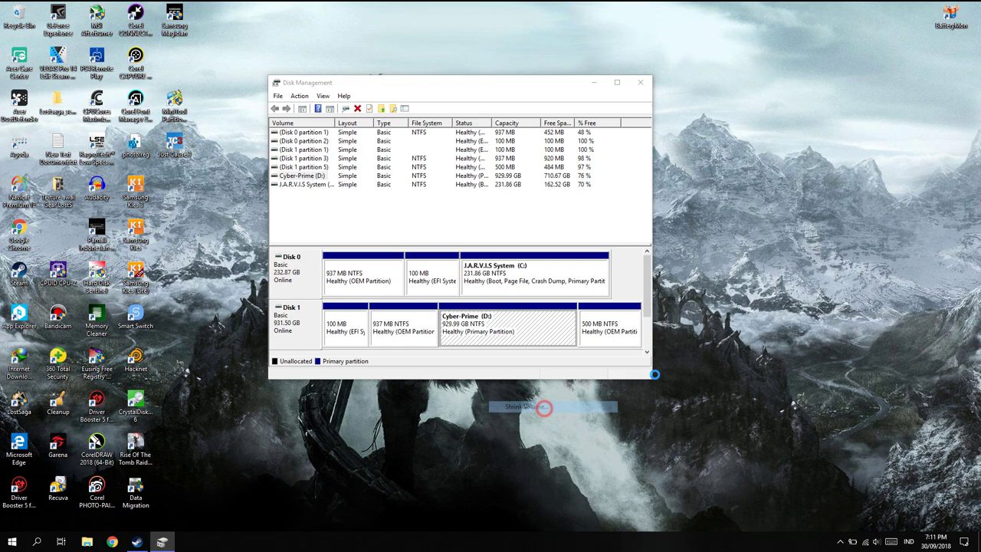
type("102400")
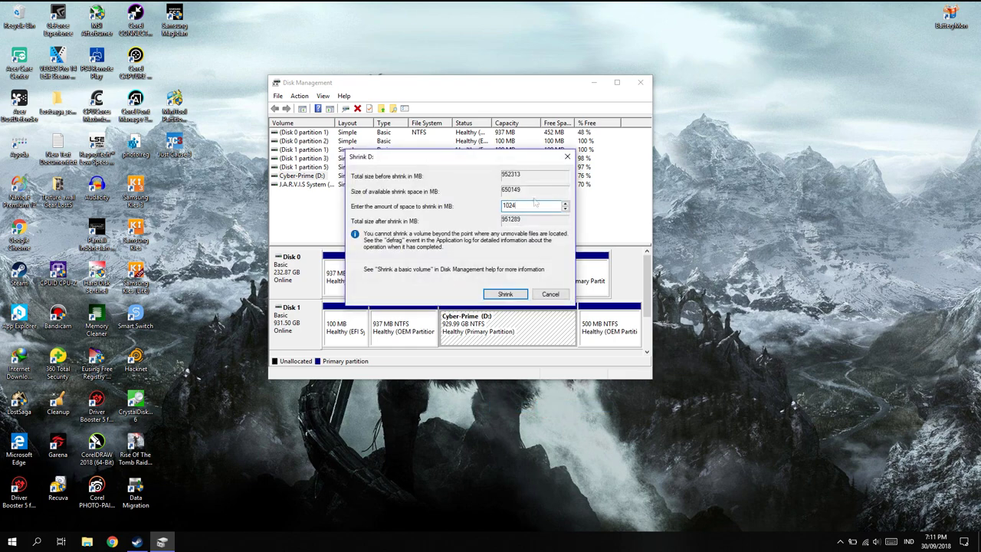
left_click(509, 294)
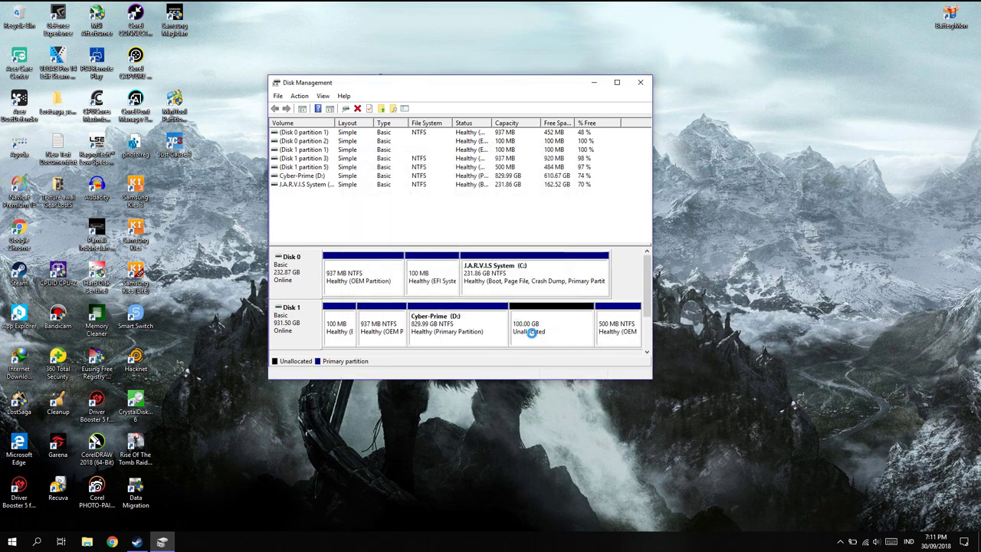
left_click(640, 82)
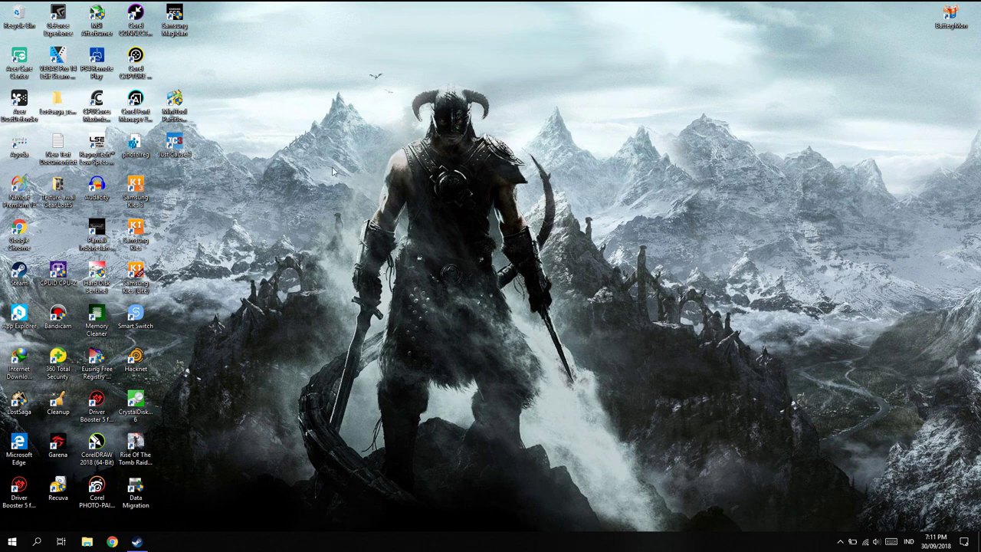
Switch to MiniTool Partition Wizard and select the unallocated space on Disk 2
double_click(187, 115)
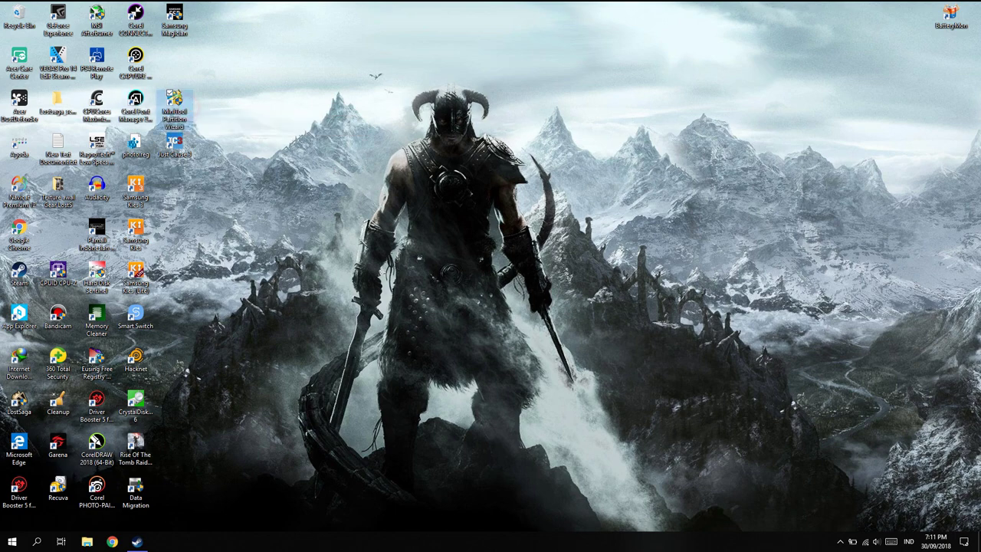
left_click(629, 399)
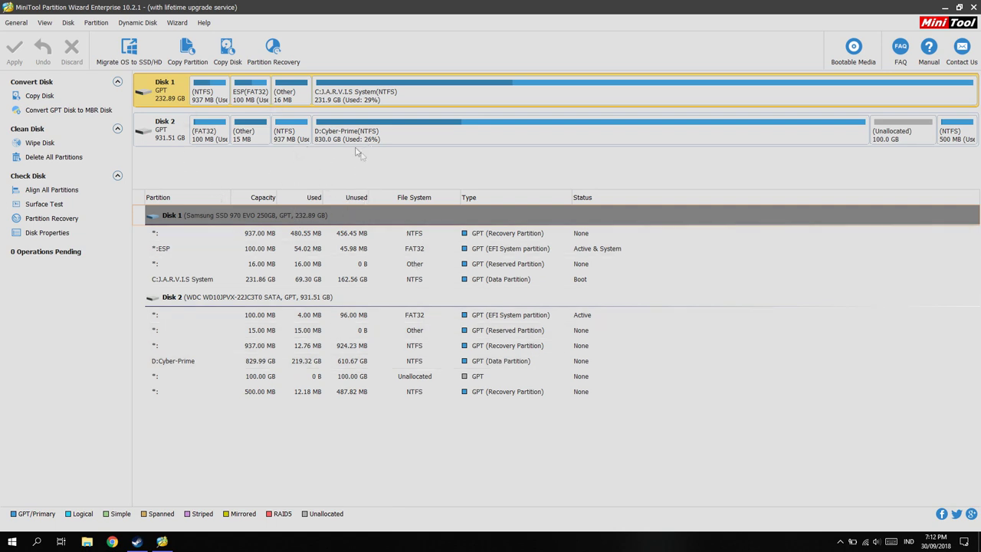
left_click(892, 138)
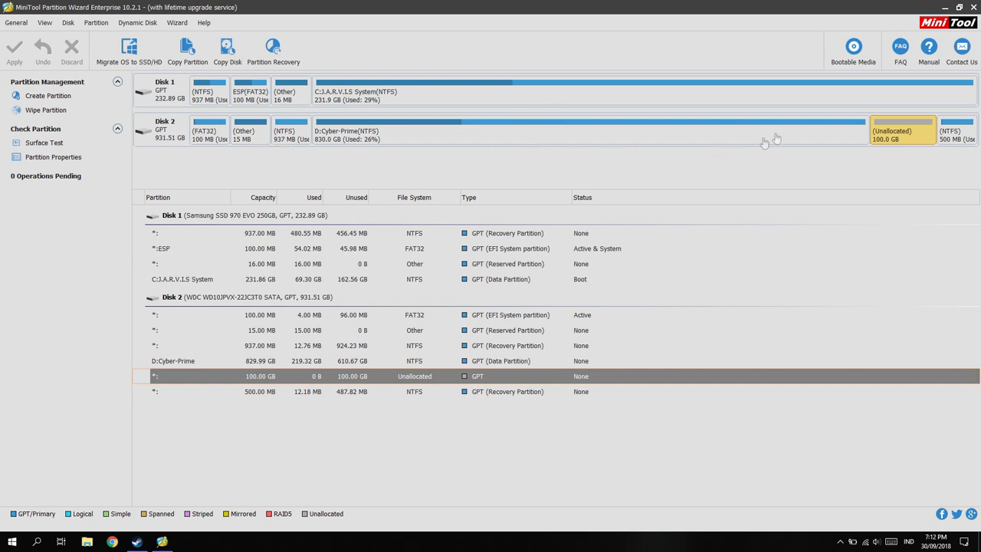
Extend the D: Cyber-Prime partition by taking the full 100.00 GB from the unallocated space
right_click(379, 132)
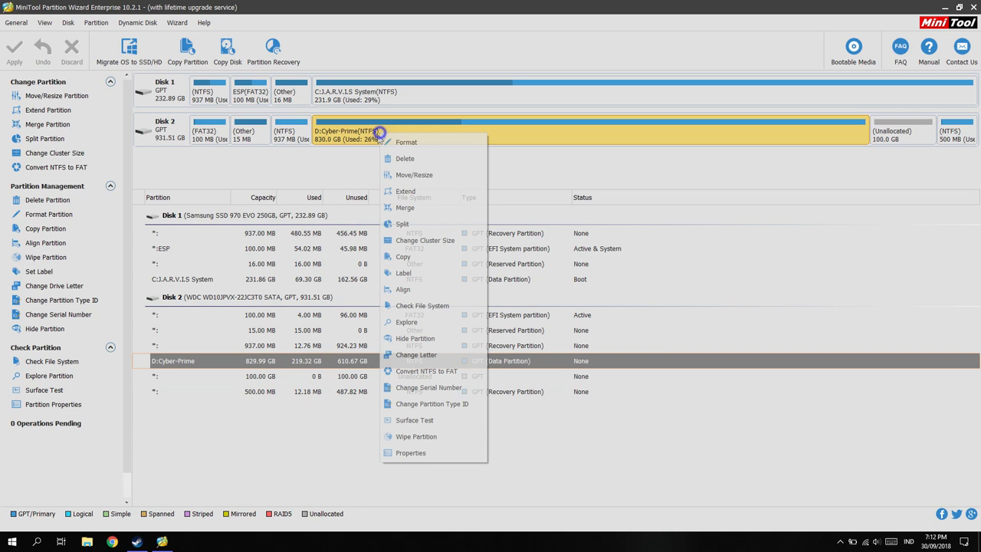
left_click(412, 191)
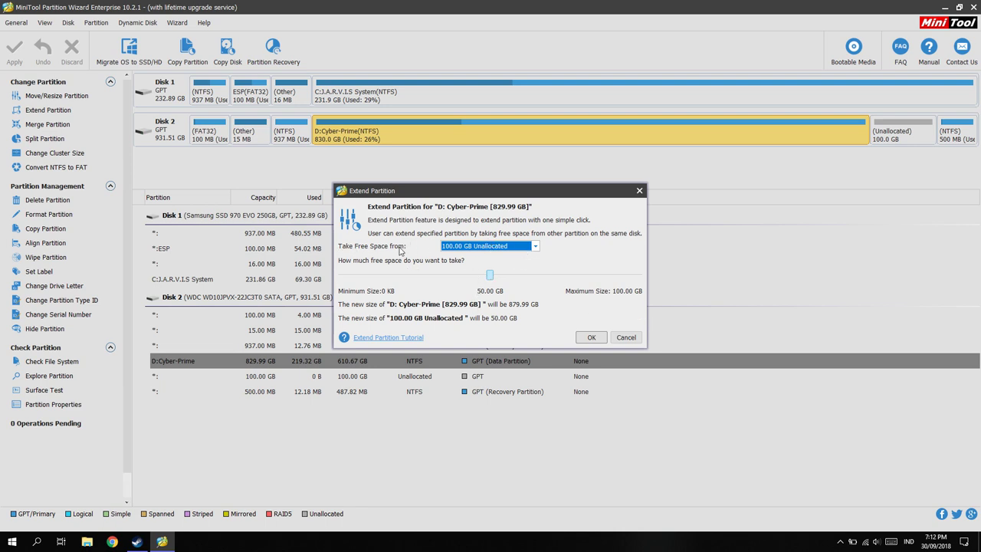
left_click(484, 246)
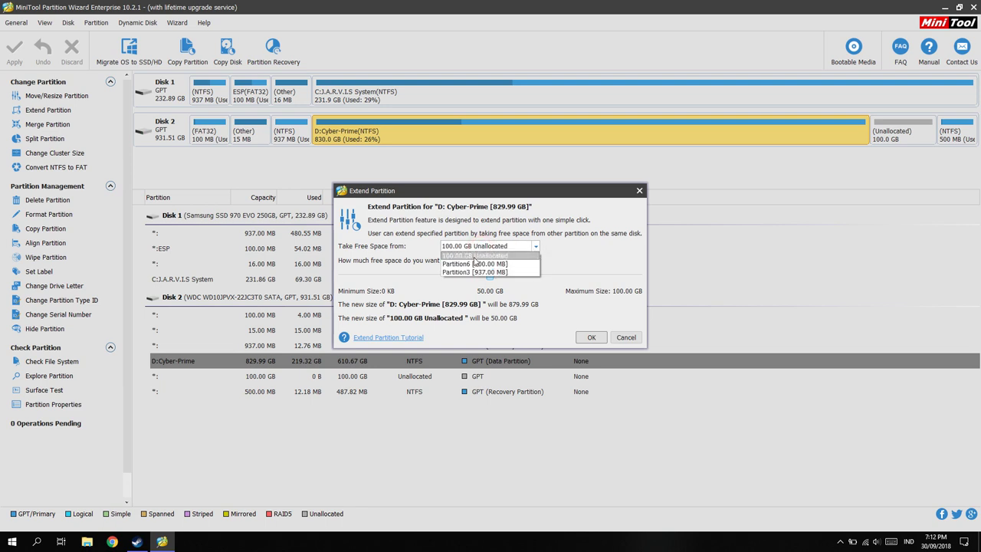
left_click(471, 255)
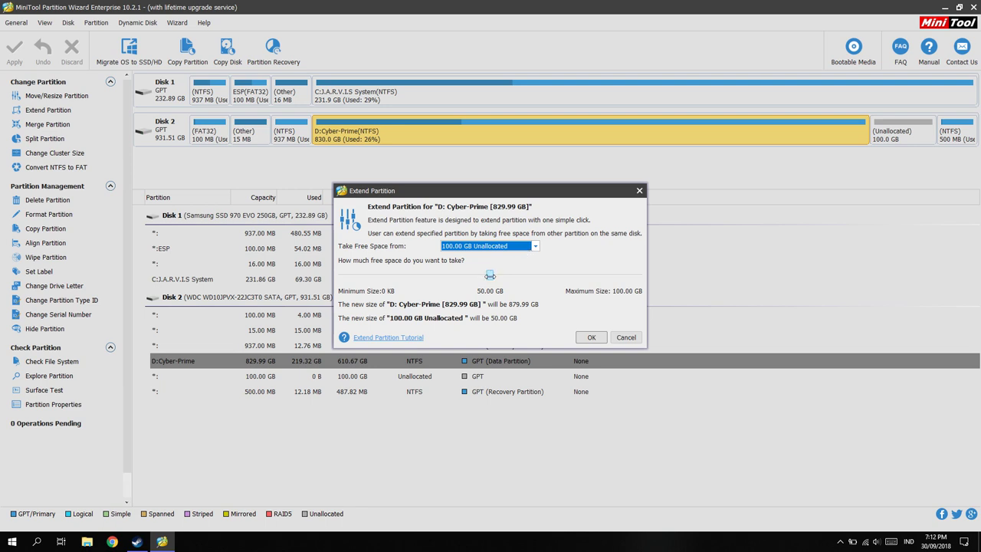
left_click_drag(490, 275, 673, 247)
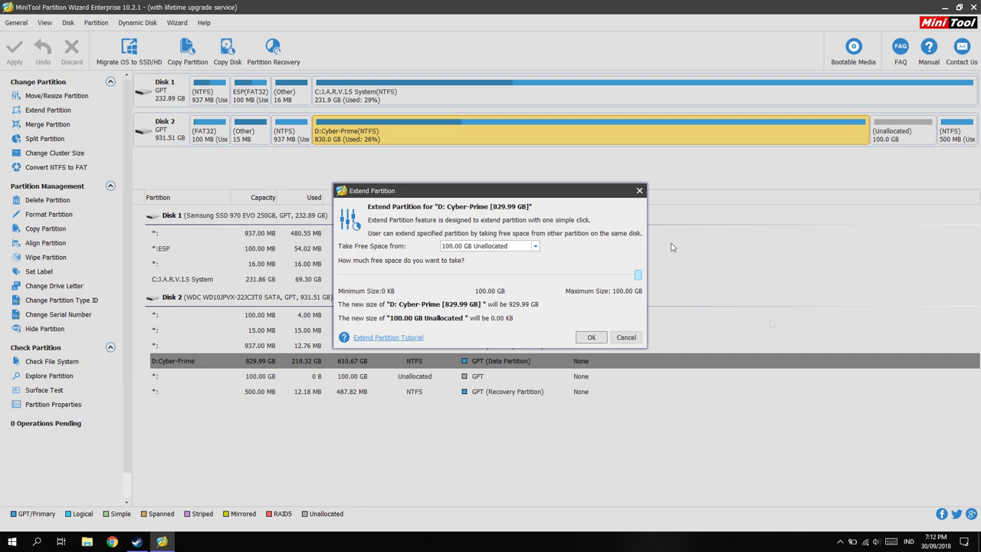
left_click(592, 338)
Apply the pending partition extension and dismiss the completion message
left_click(15, 53)
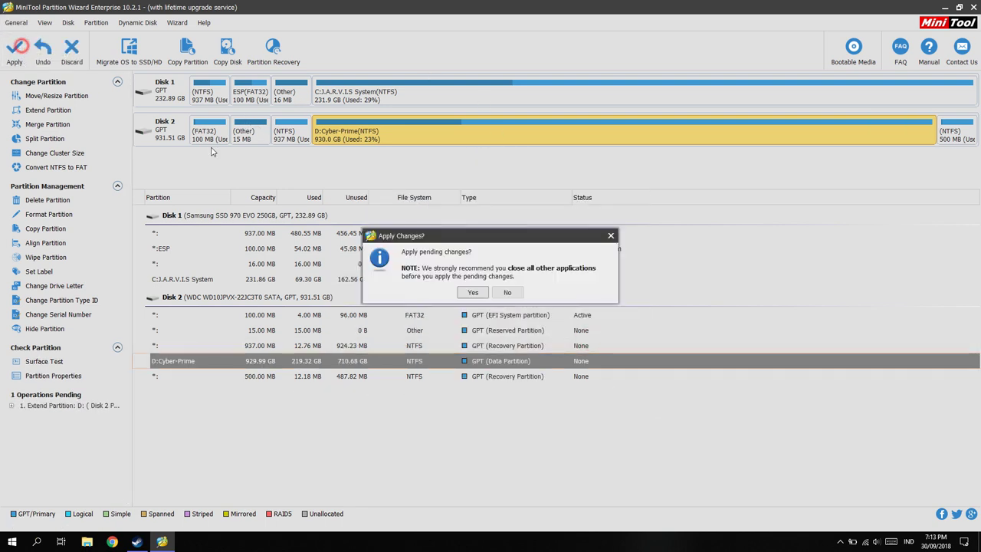
left_click(473, 293)
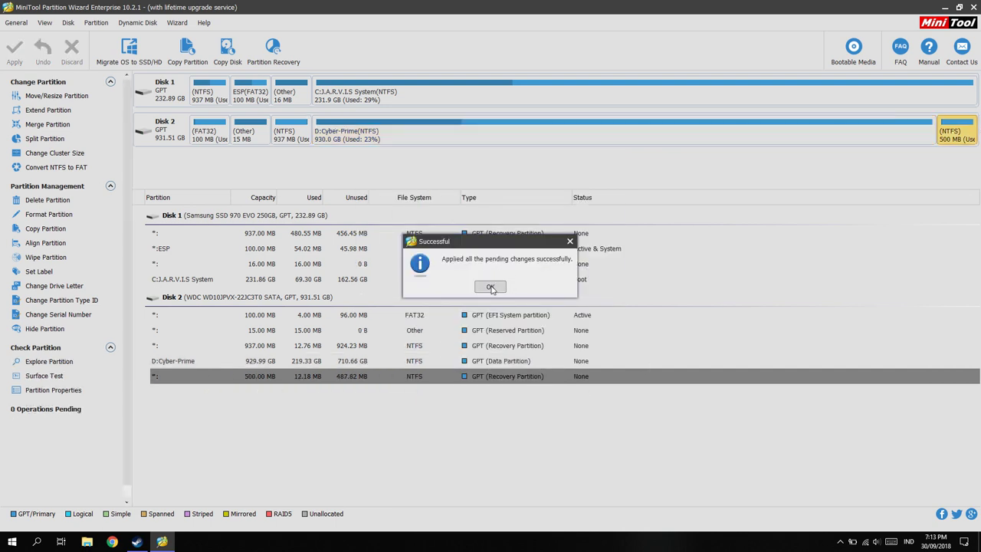
left_click(490, 287)
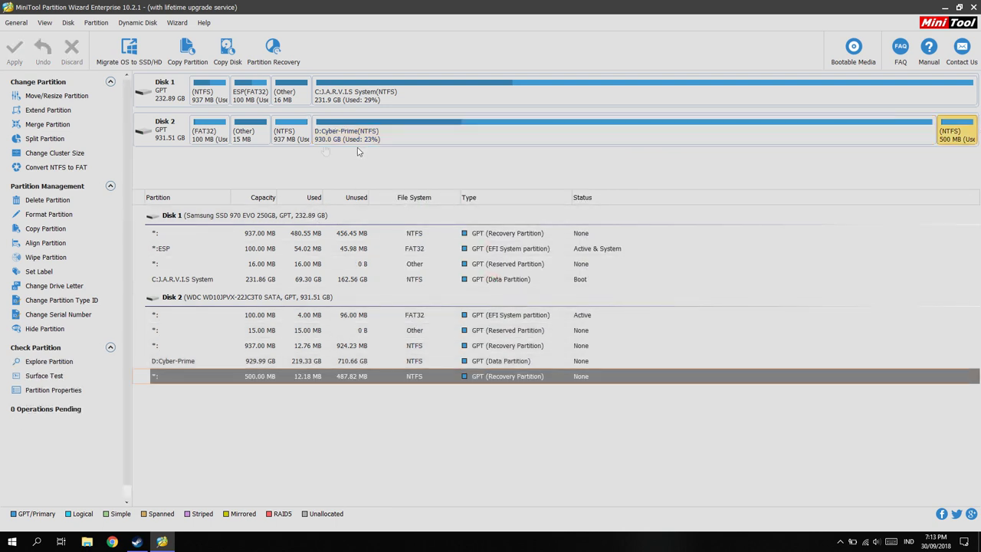